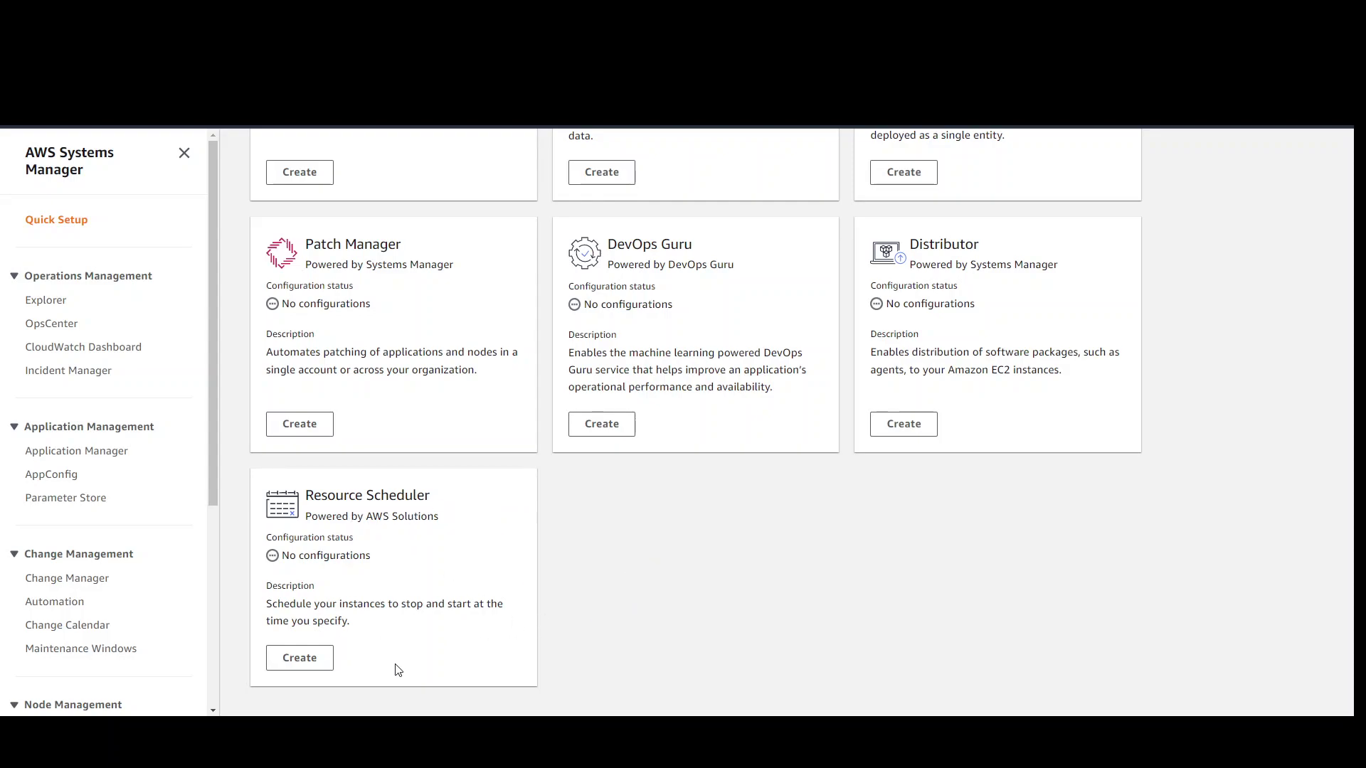
Start a Resource Scheduler configuration and set its instance tag key to InstanceSchedule, copied from the EC2 test instance's tags
click(288, 663)
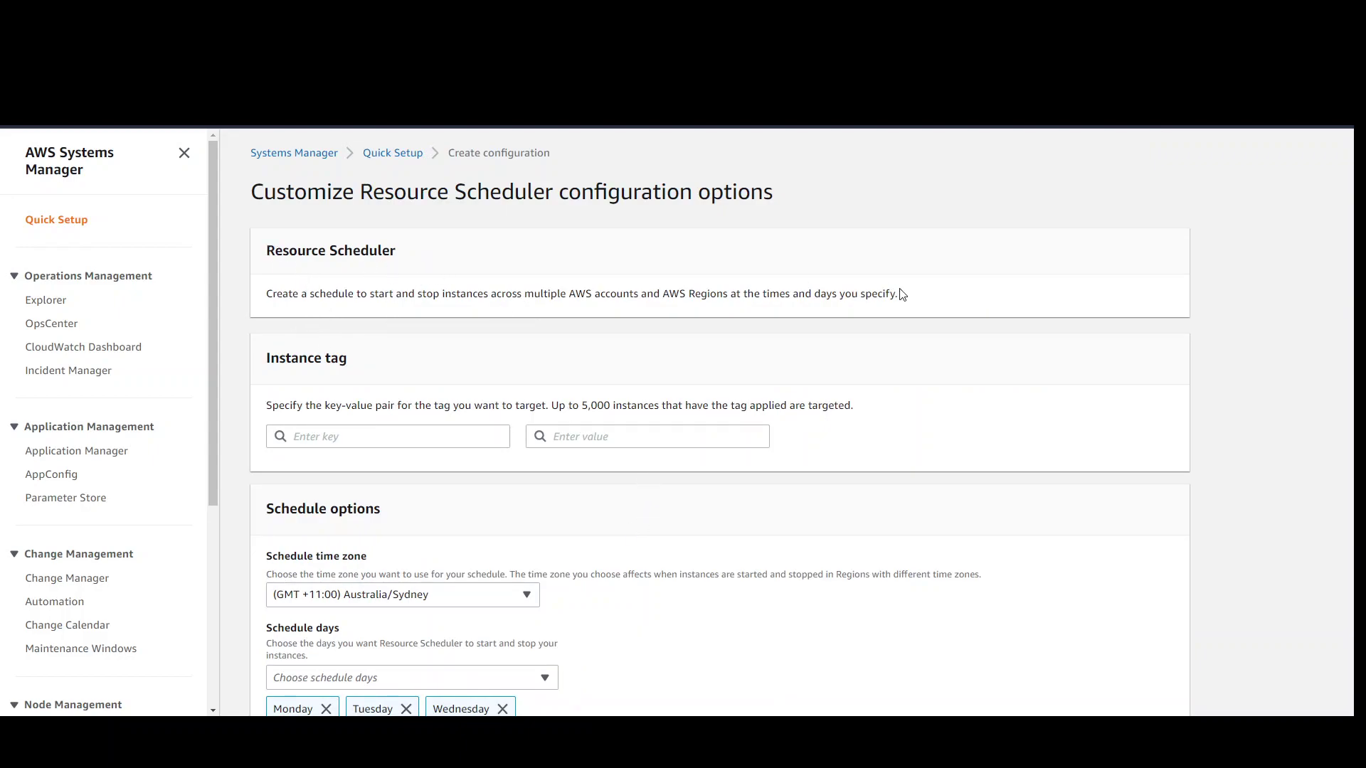
drag(900, 295, 518, 294)
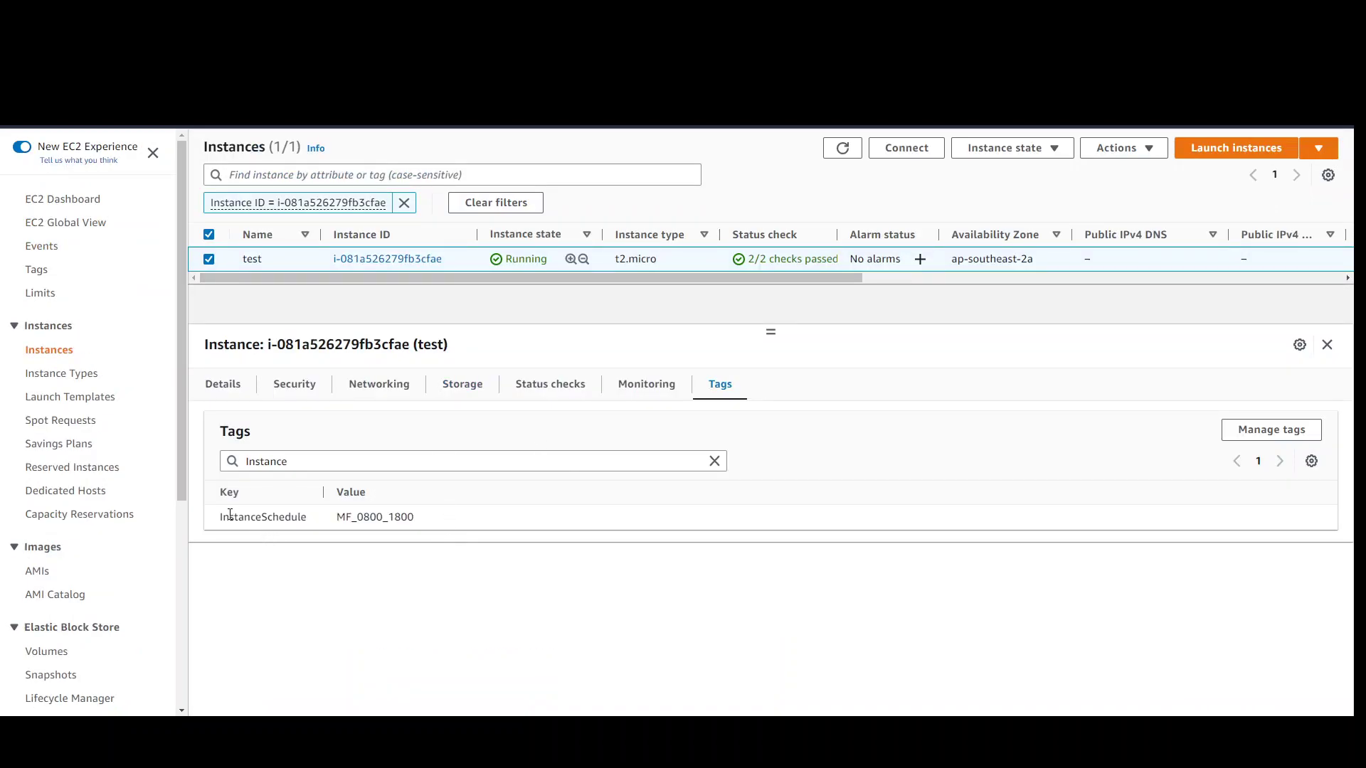
drag(220, 522, 337, 530)
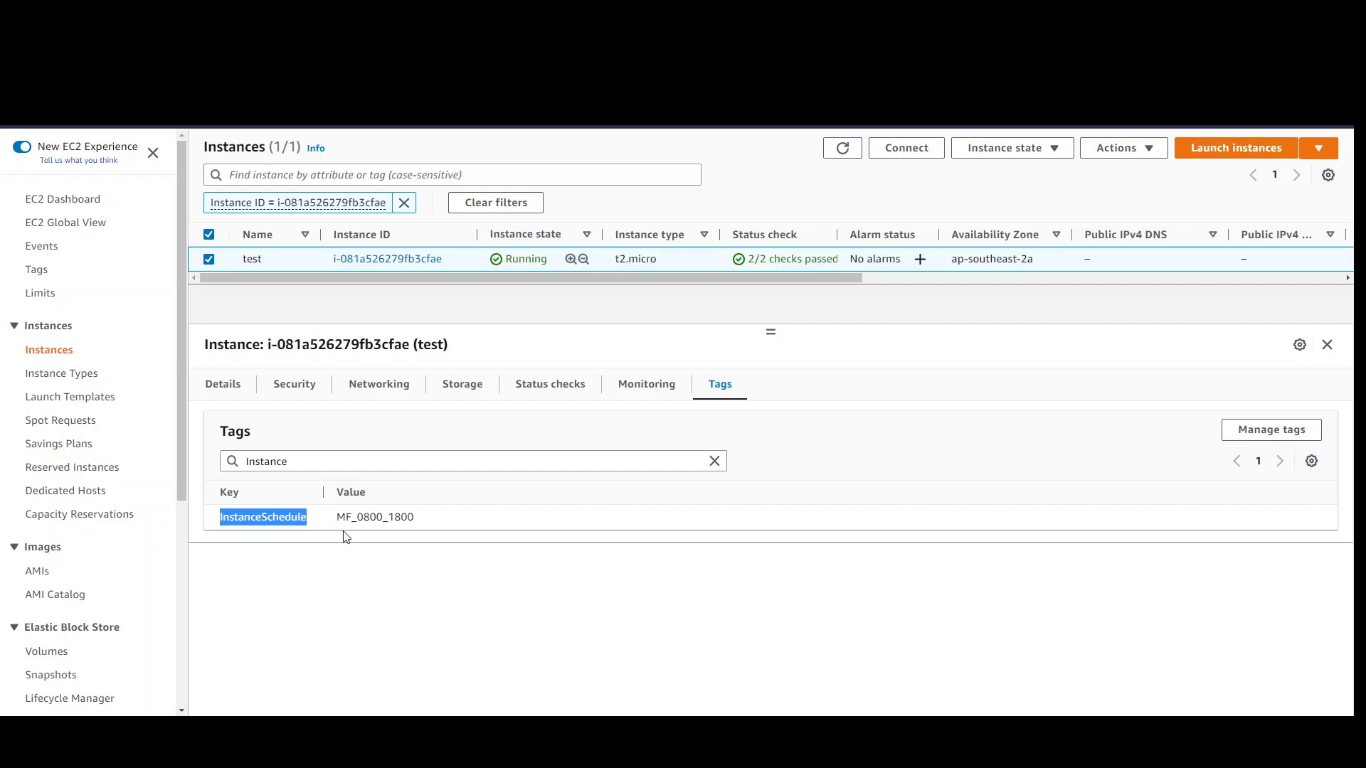
key(ctrl+c)
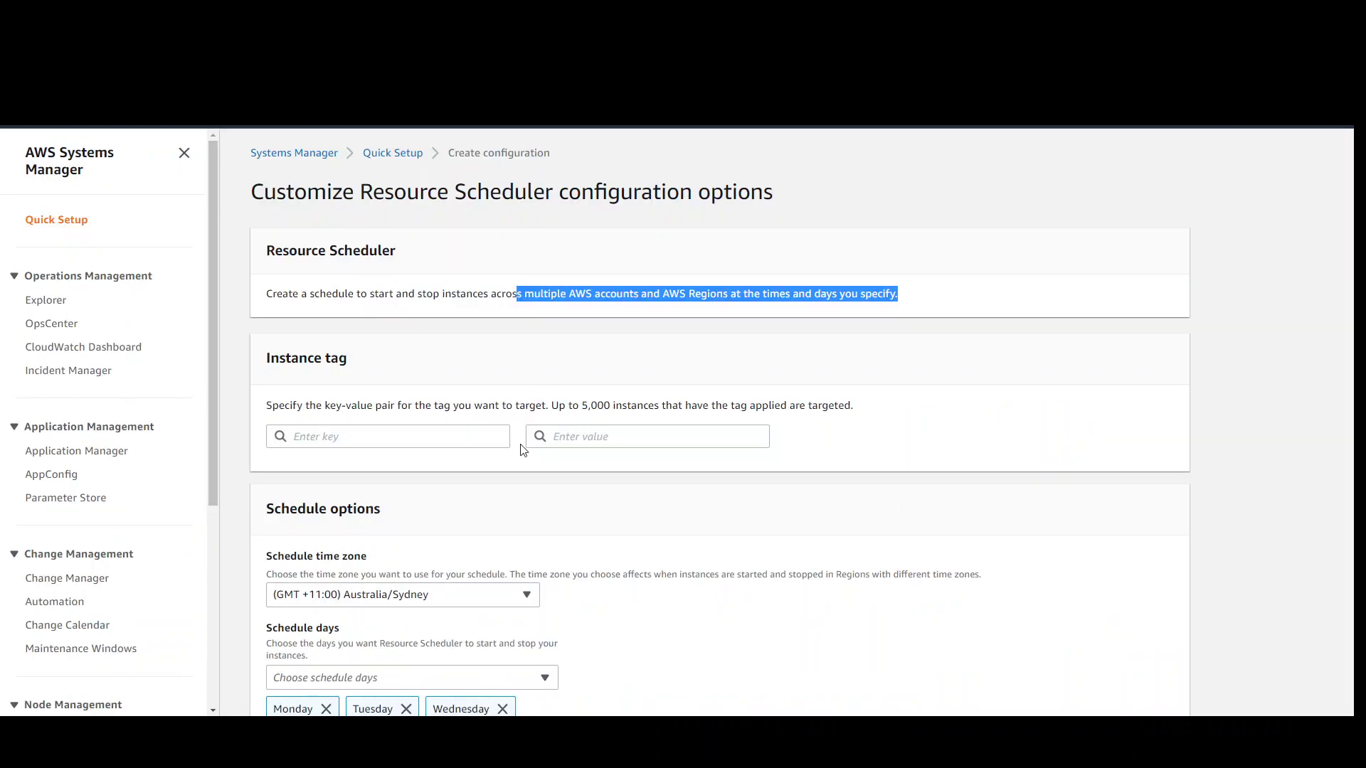
click(421, 429)
key(ctrl+v)
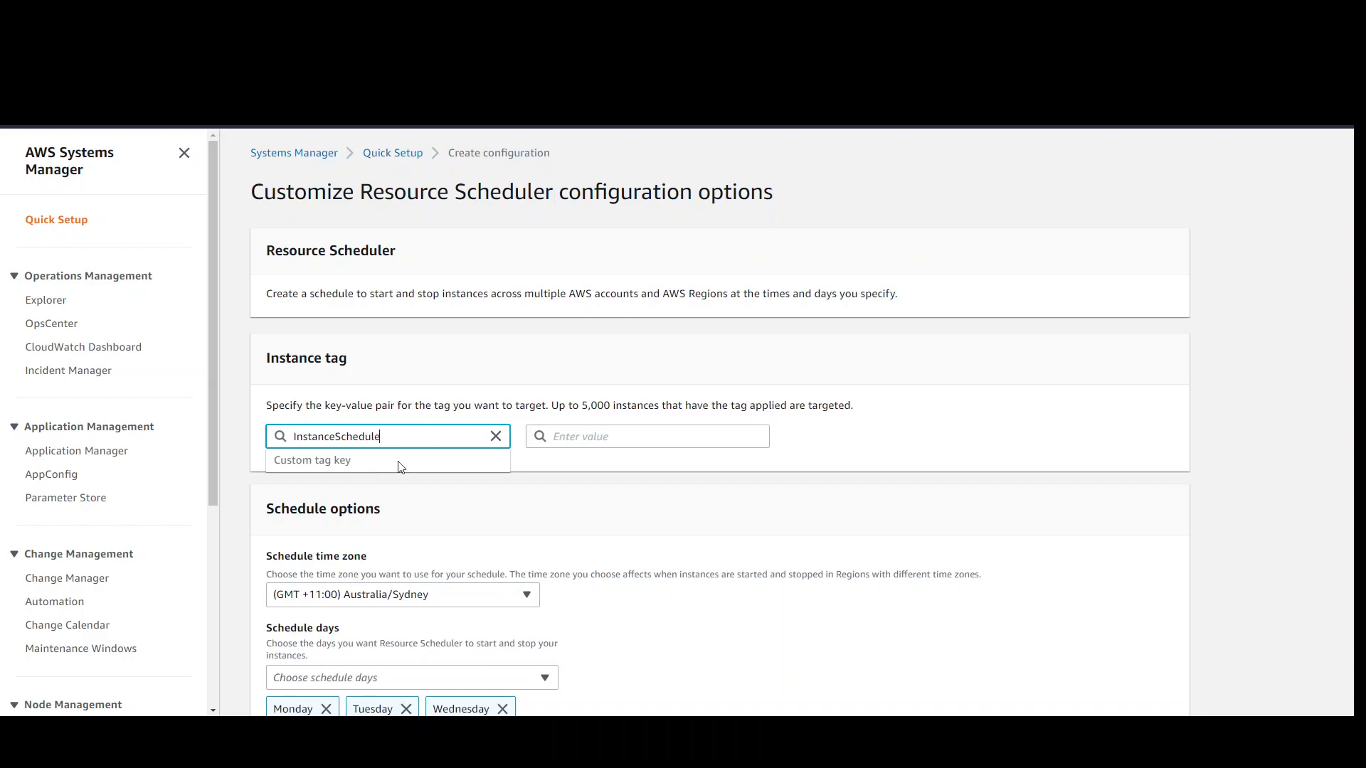
Copy the InstanceSchedule tag's value MF_0800_1800 from the EC2 test instance into the scheduler's instance tag value
click(564, 438)
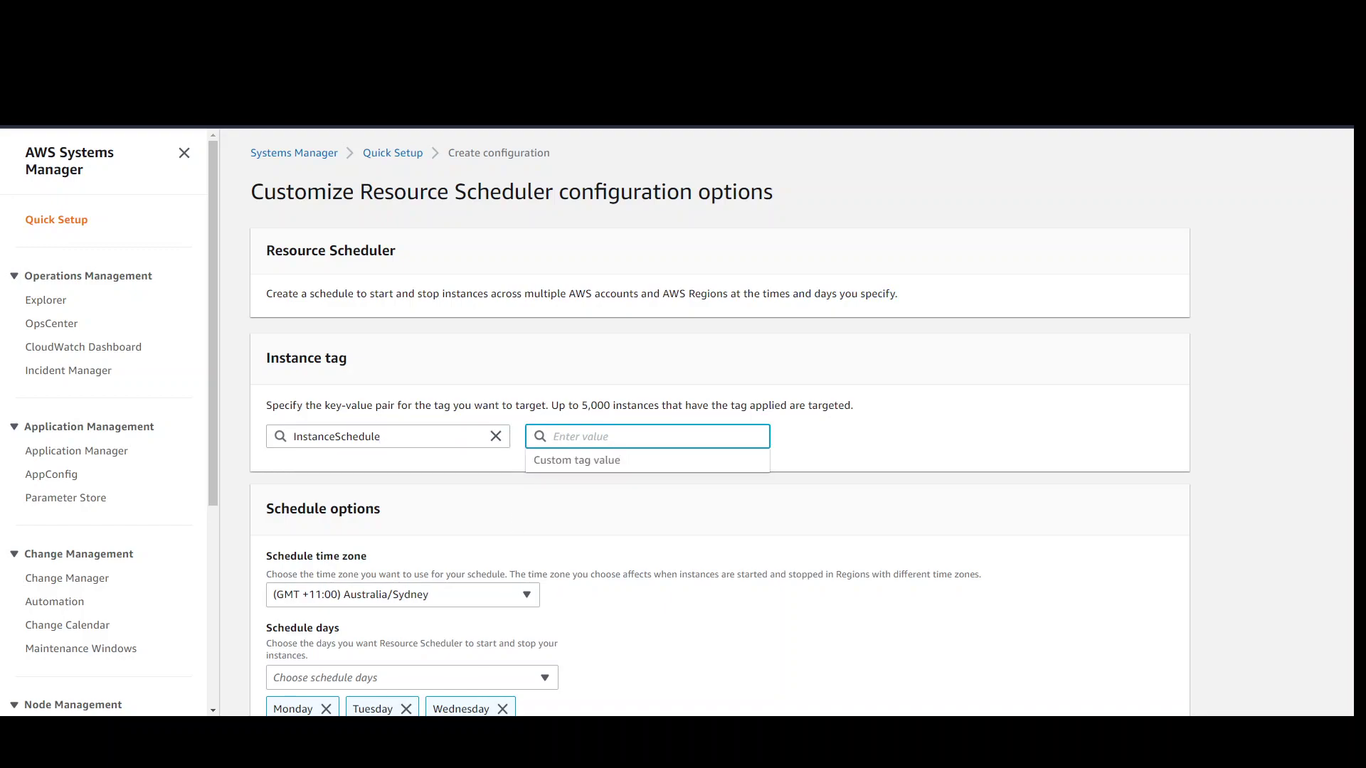
key(ctrl+Tab)
drag(337, 517, 412, 525)
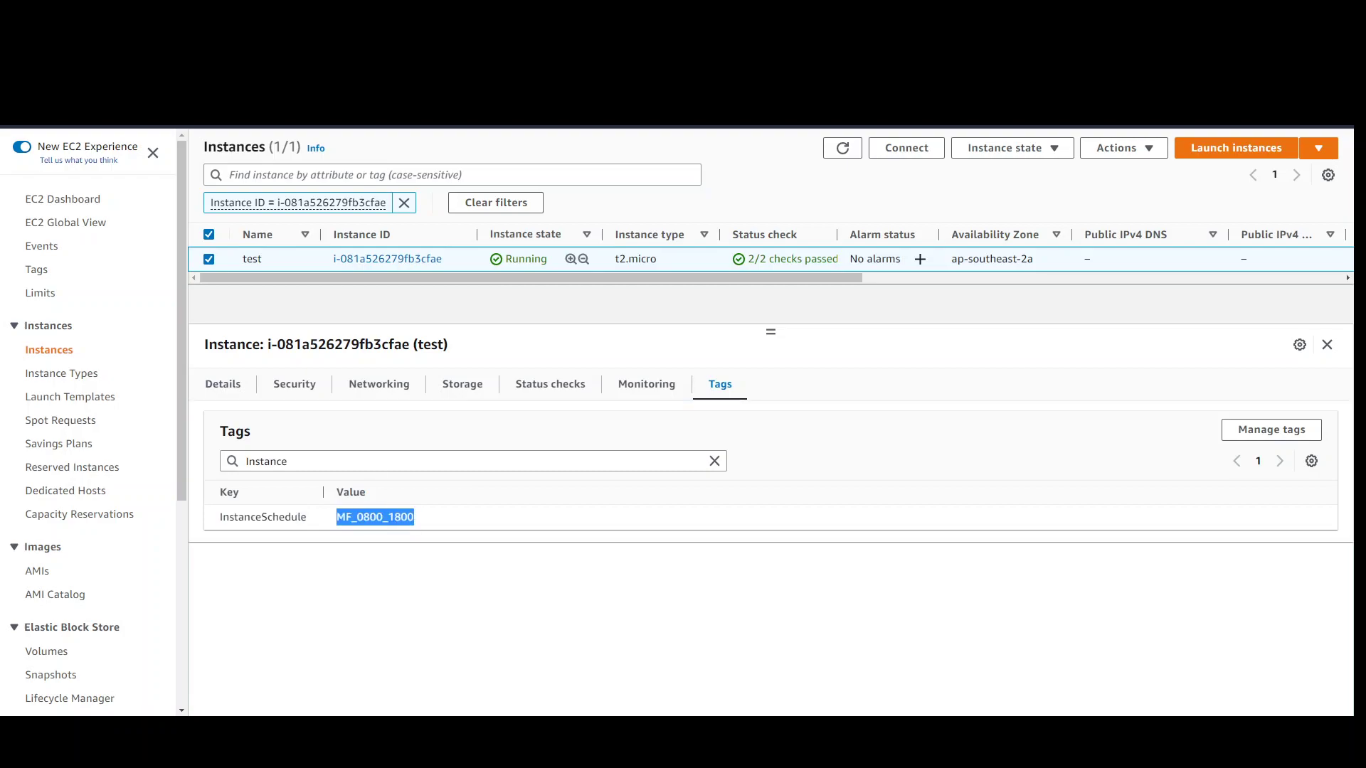
key(ctrl+c)
key(ctrl+Tab)
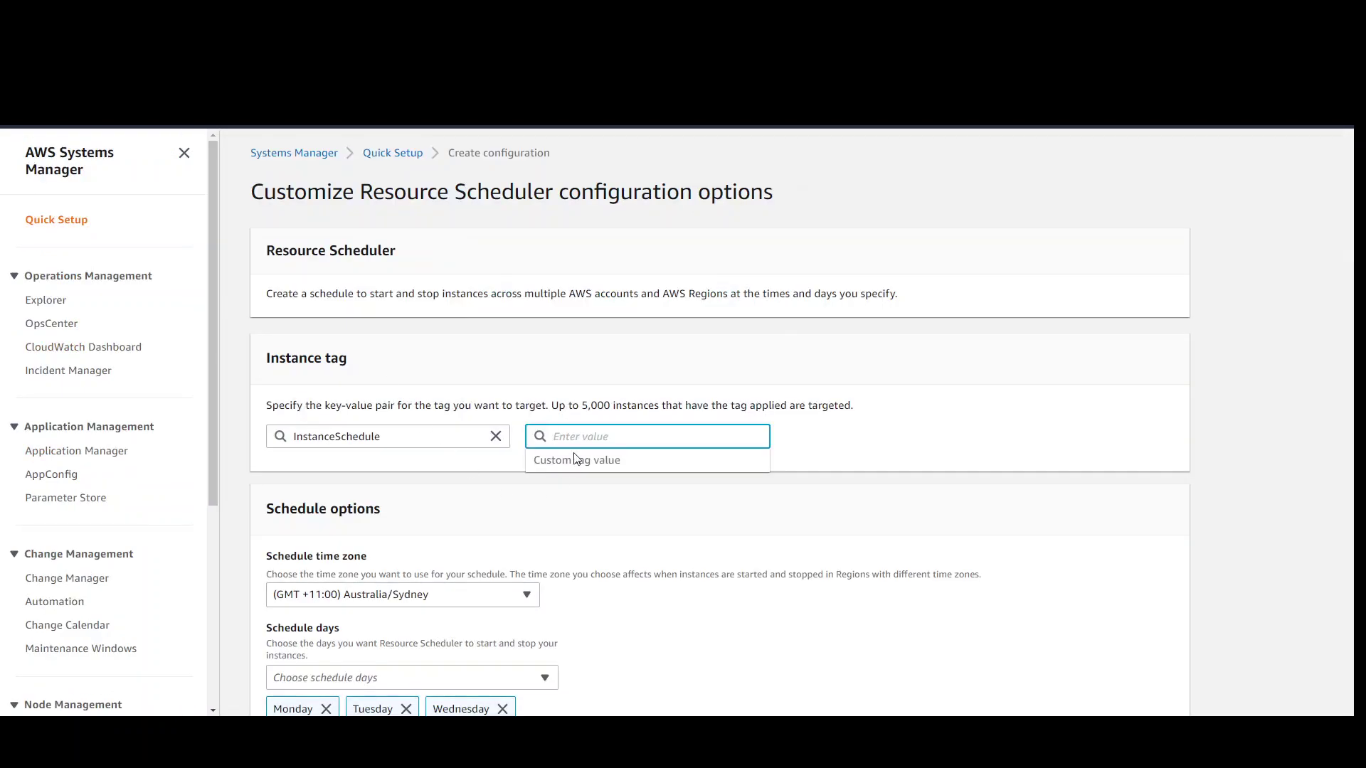
key(ctrl+v)
click(696, 500)
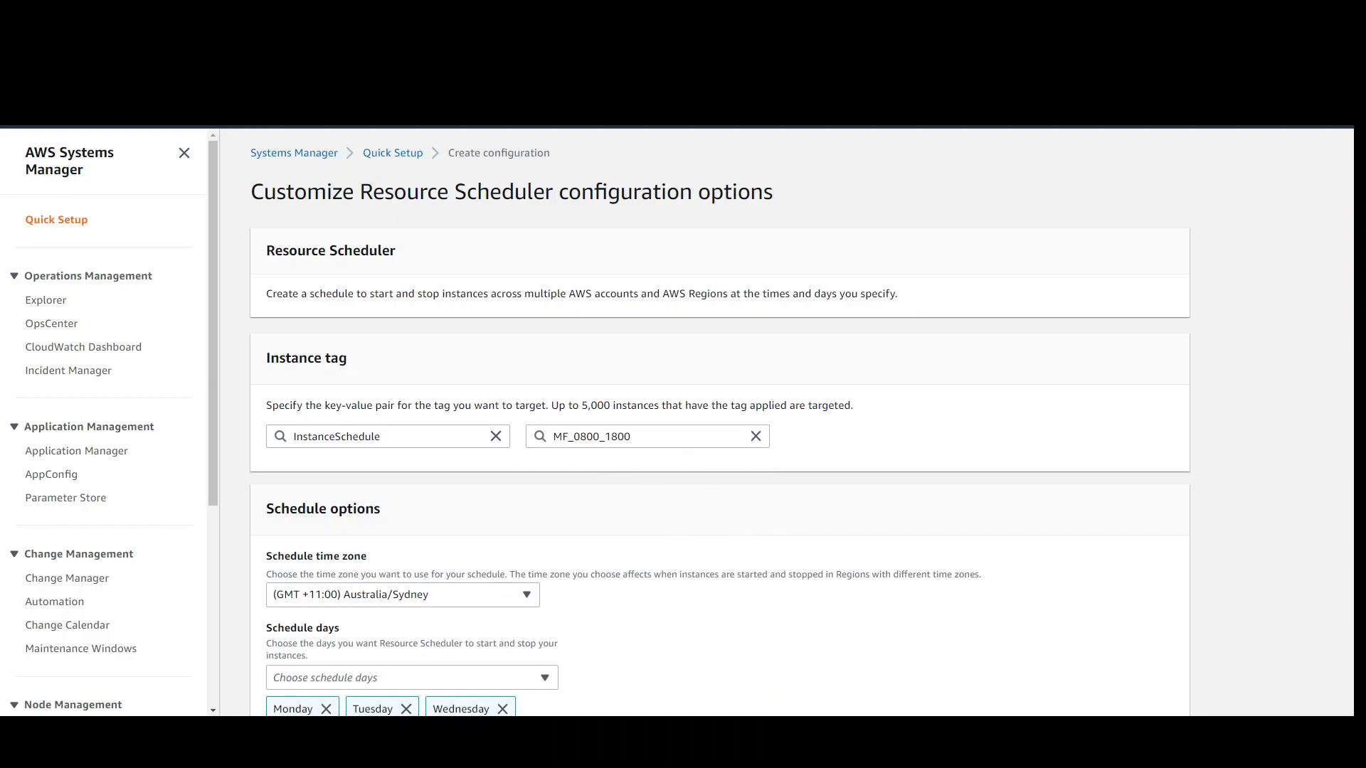
Set the schedule's instance start time to 08:00:00 and stop time to 18:00:00
scroll(647, 382, down, 4)
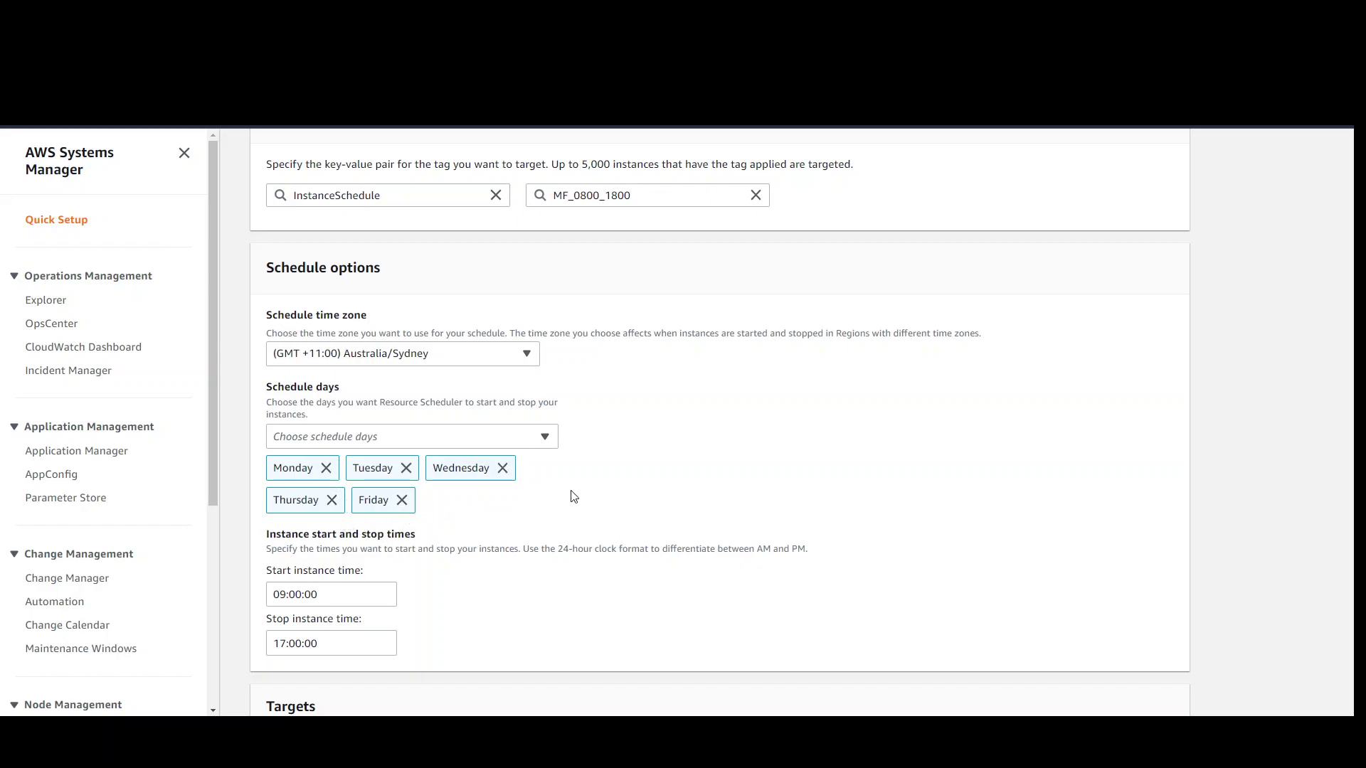
scroll(574, 497, down, 2)
click(287, 478)
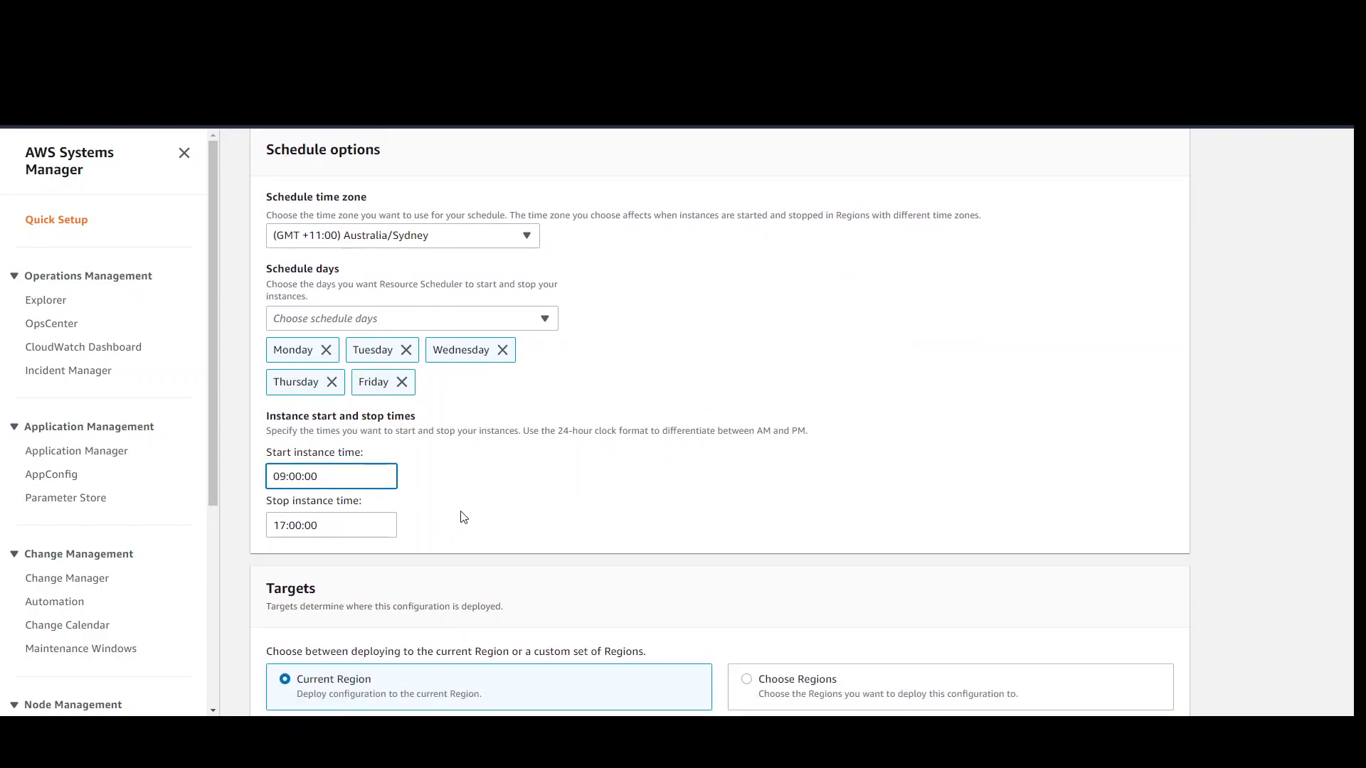
key(Left)
click(279, 525)
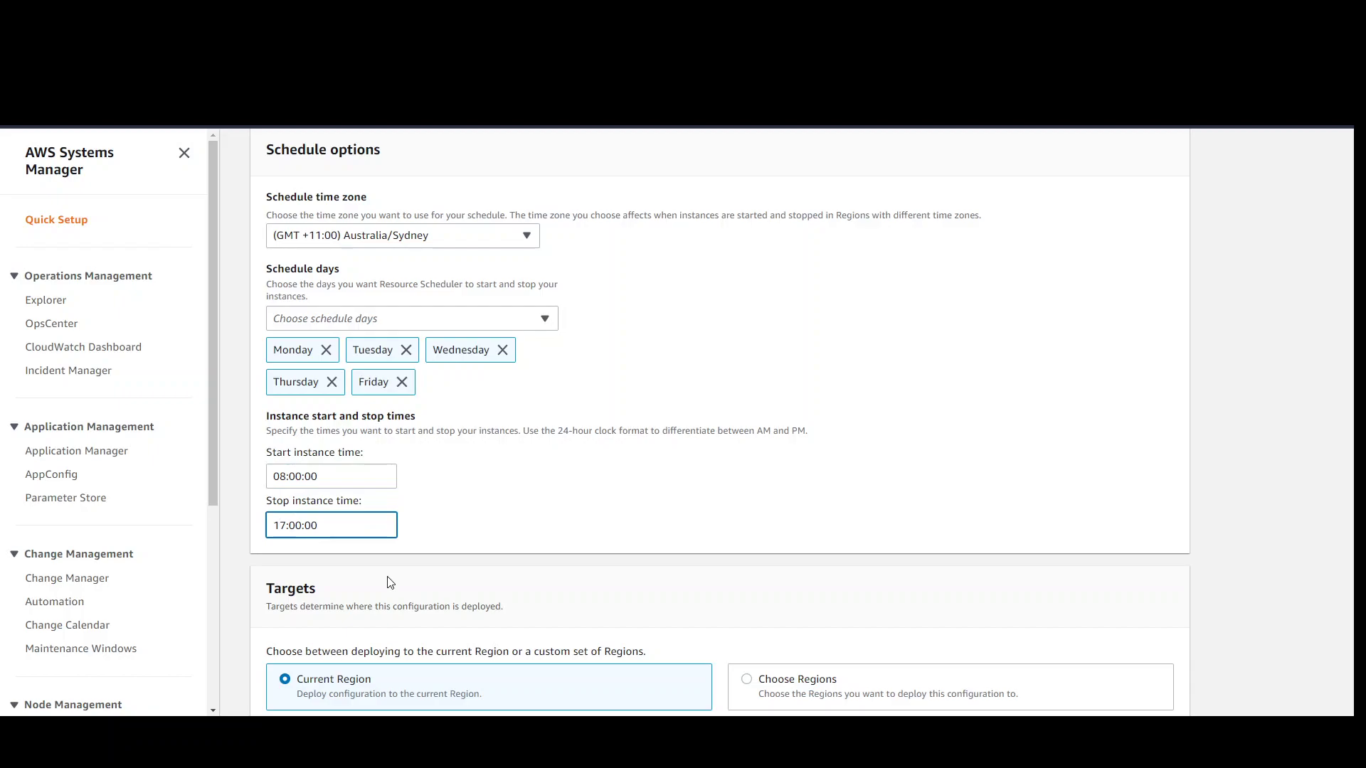
key(Left)
click(570, 514)
Review the deployment target and the summary's tag, times, days, Region and time zone against the schedule options above
scroll(570, 514, down, 2)
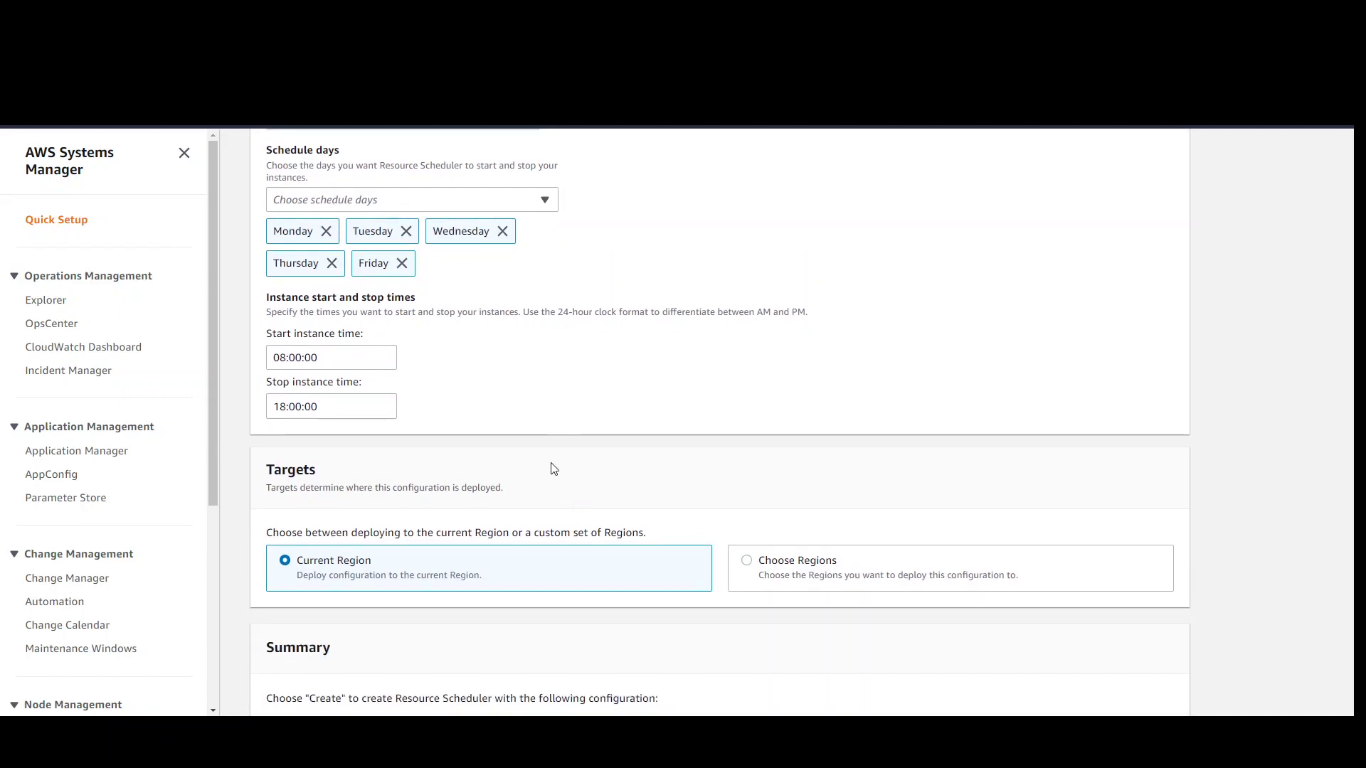
scroll(518, 503, down, 2)
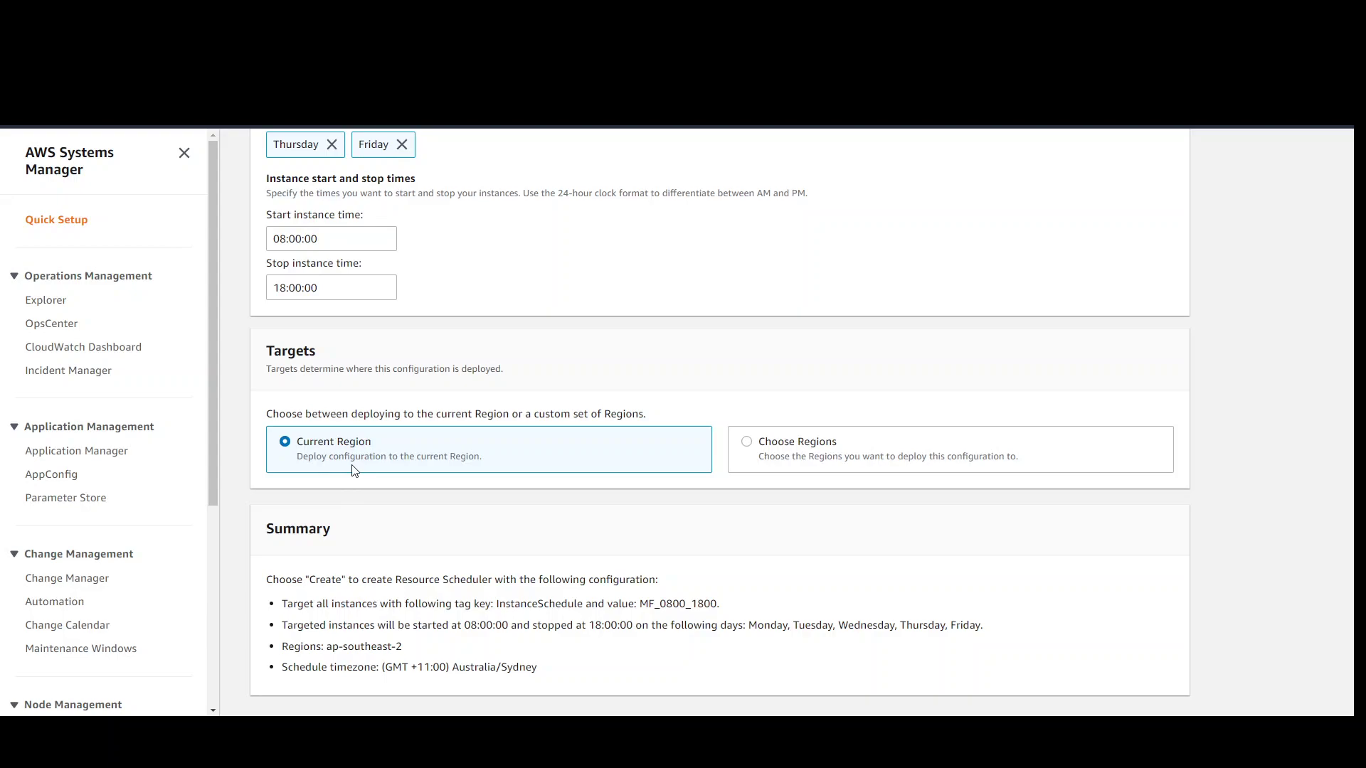
scroll(496, 450, down, 1)
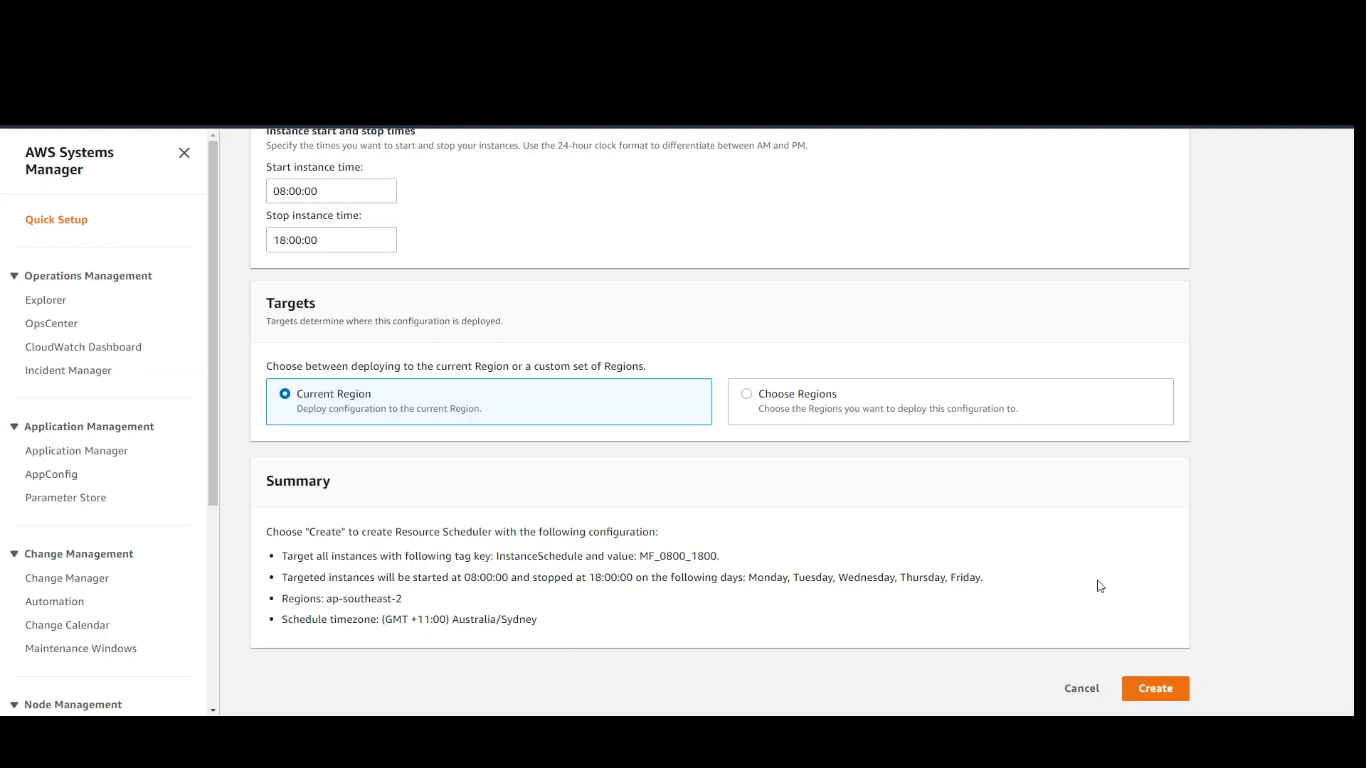
drag(283, 556, 492, 557)
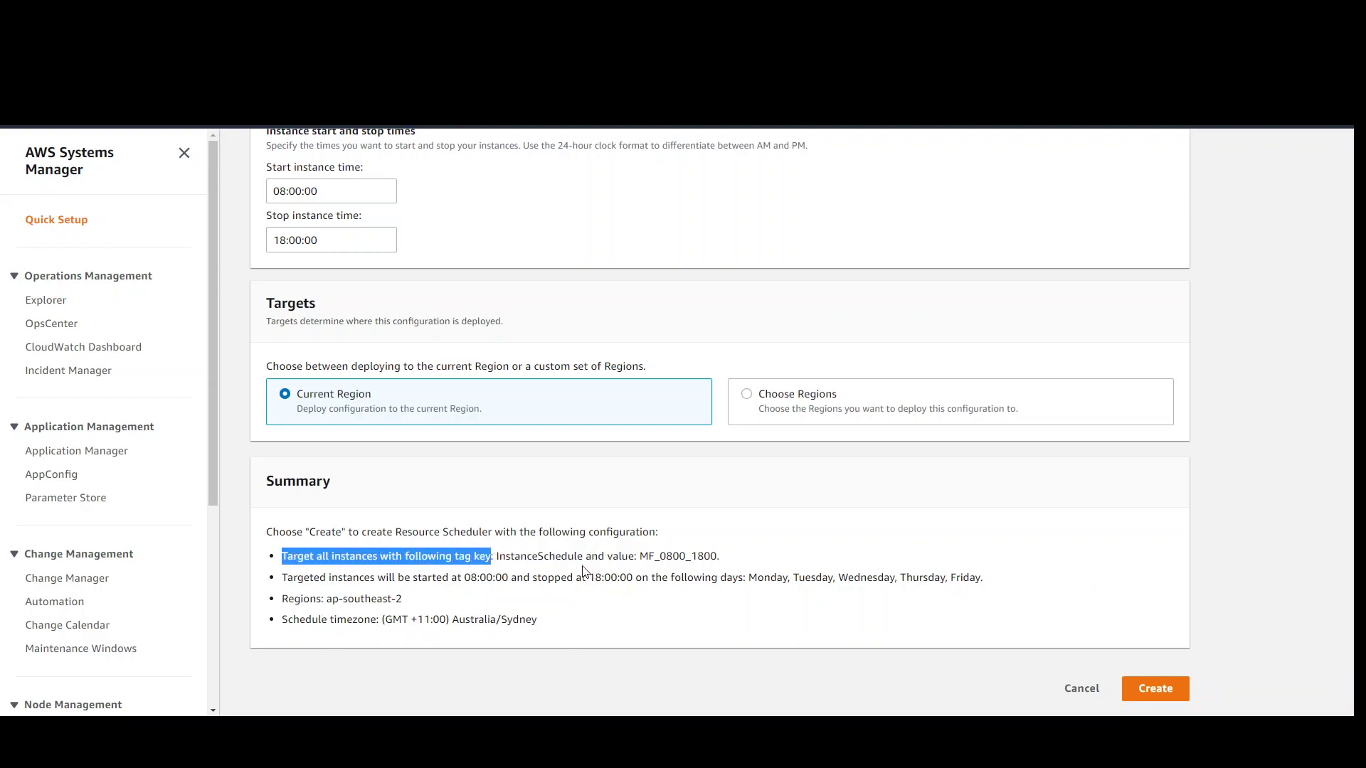
drag(641, 556, 724, 557)
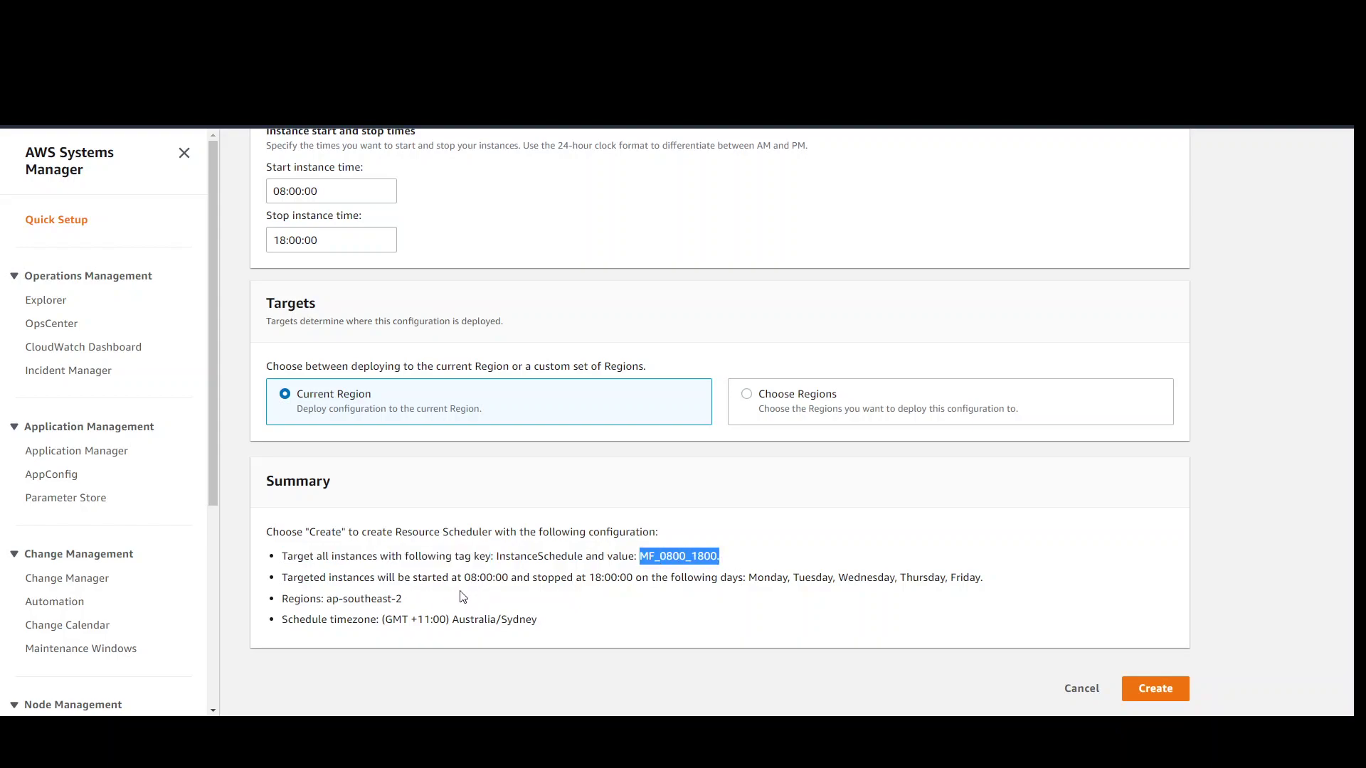
drag(476, 577, 498, 577)
drag(596, 577, 624, 577)
drag(749, 577, 999, 578)
drag(331, 598, 397, 599)
drag(288, 617, 546, 621)
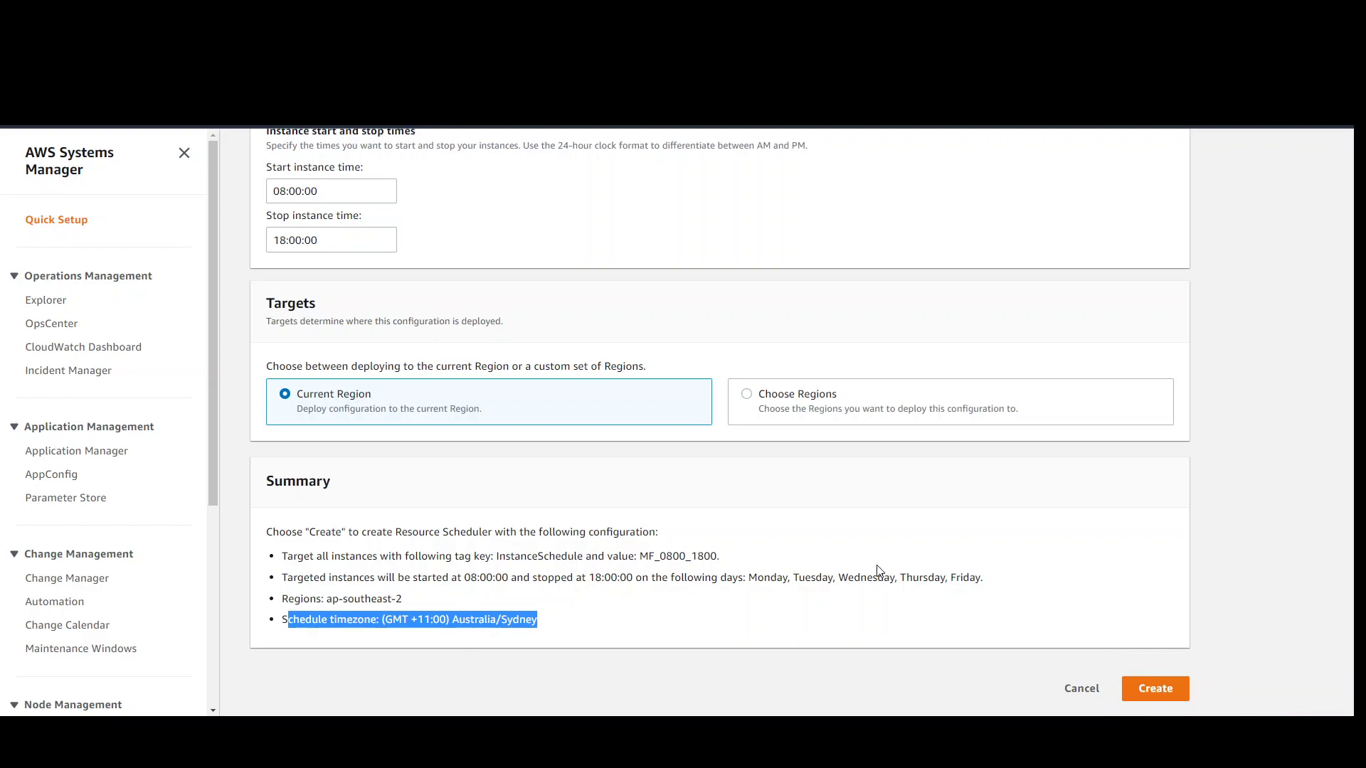
scroll(862, 566, up, 2)
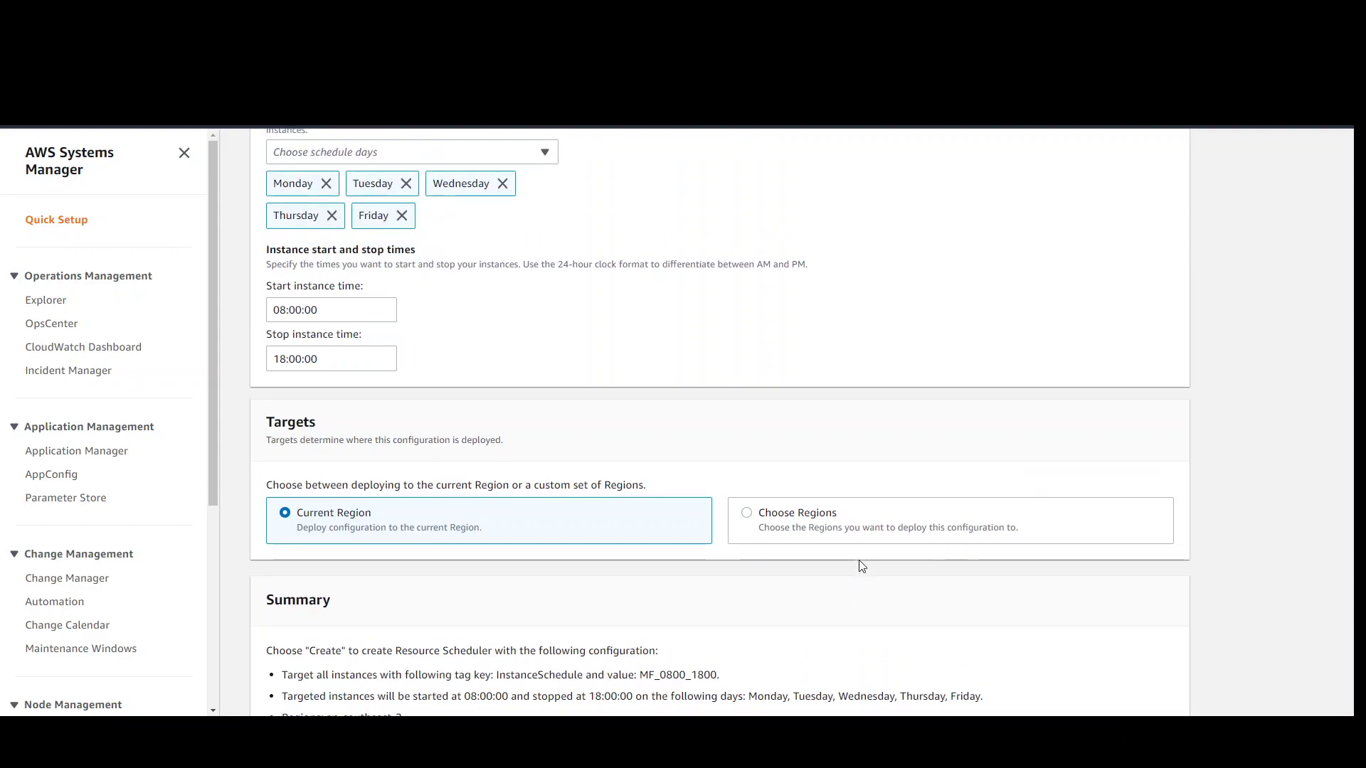
scroll(862, 566, up, 4)
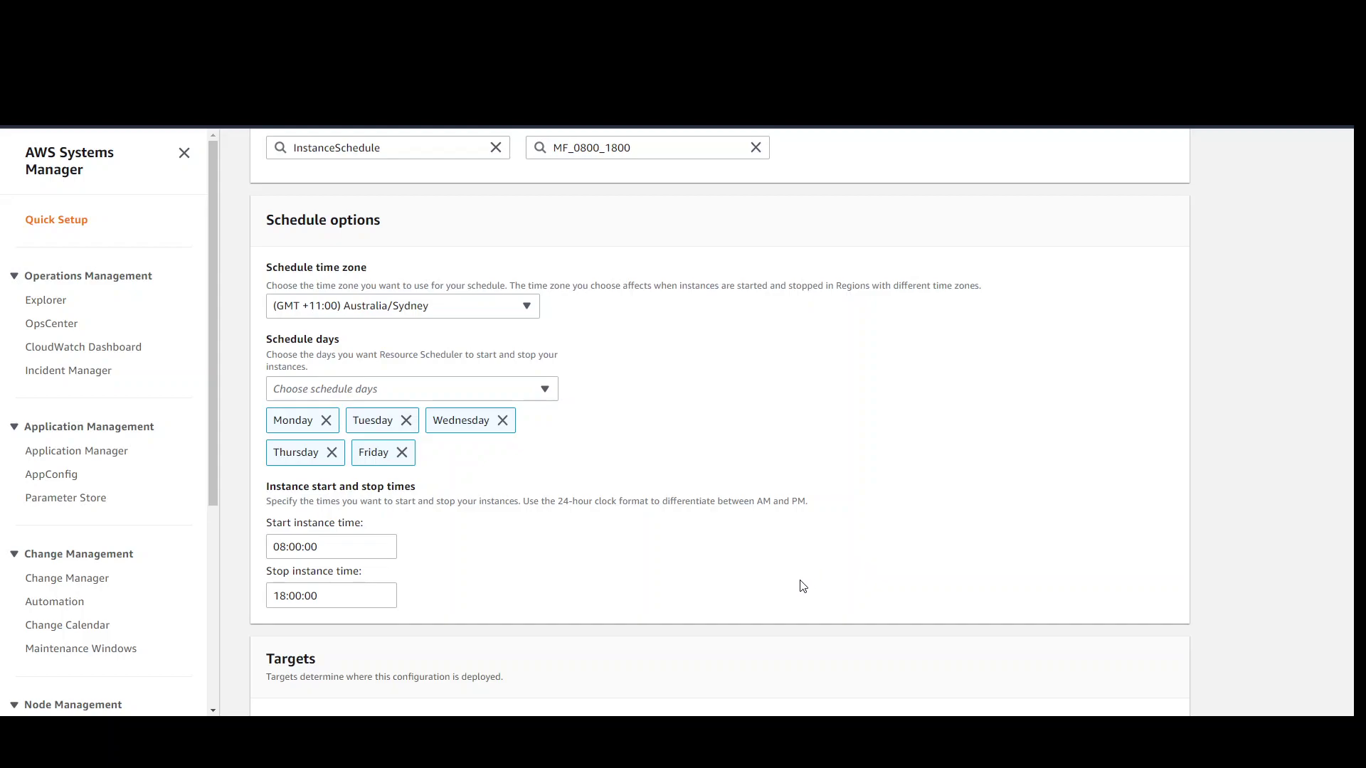
scroll(803, 583, up, 2)
scroll(803, 585, up, 3)
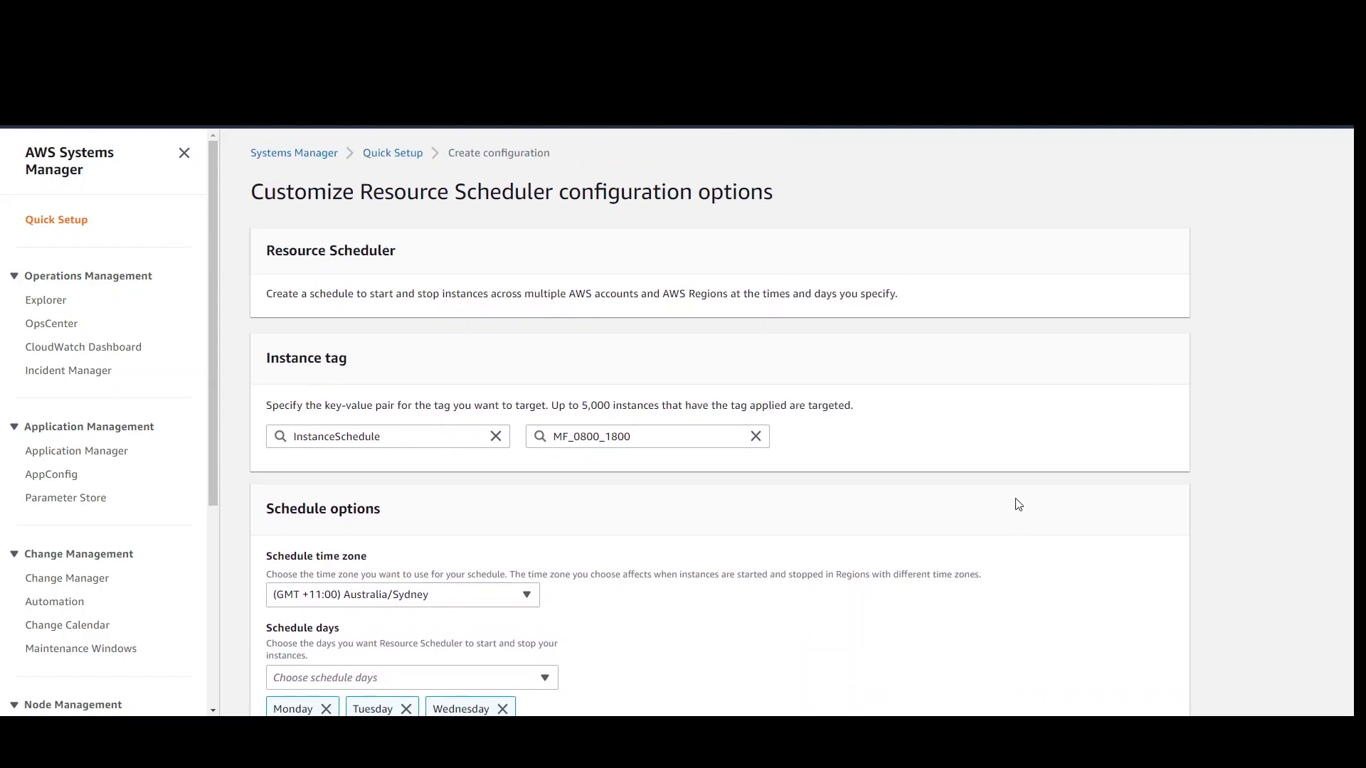
scroll(1019, 504, down, 11)
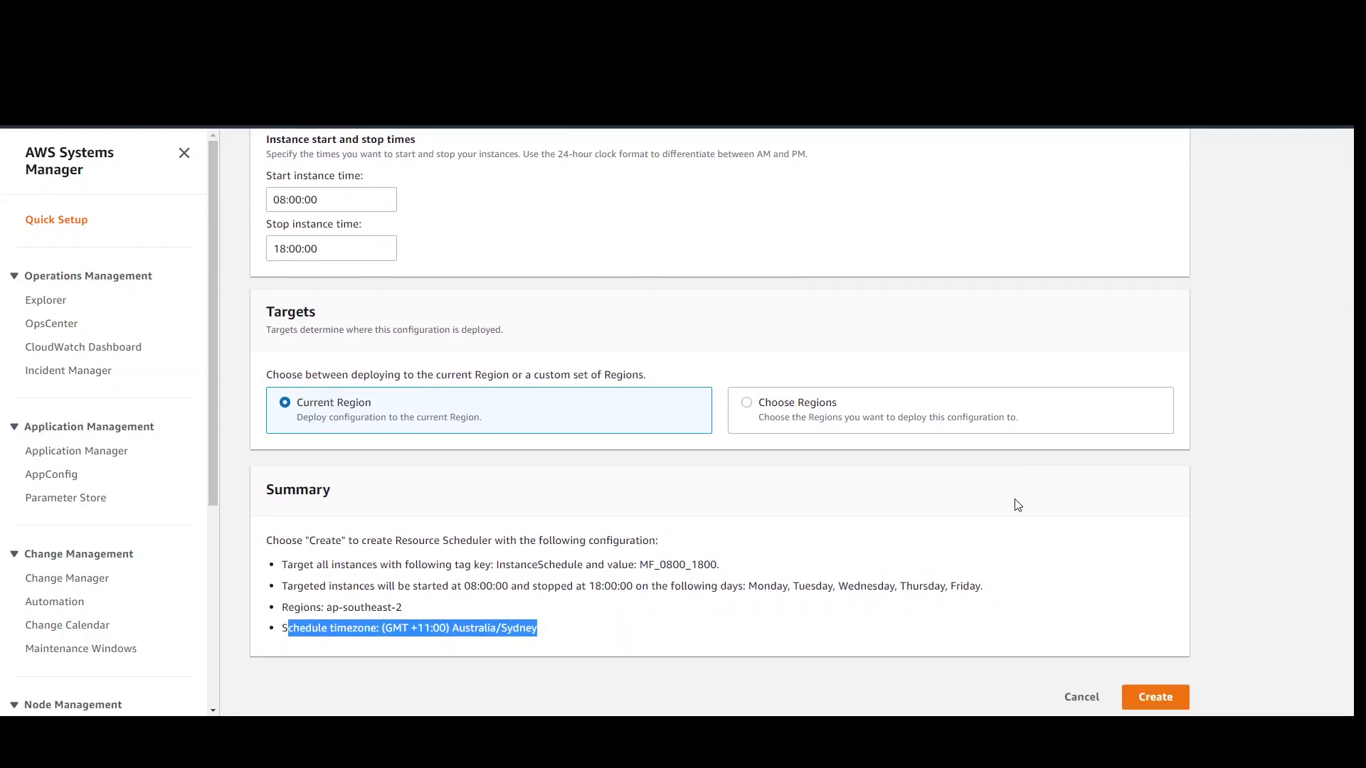